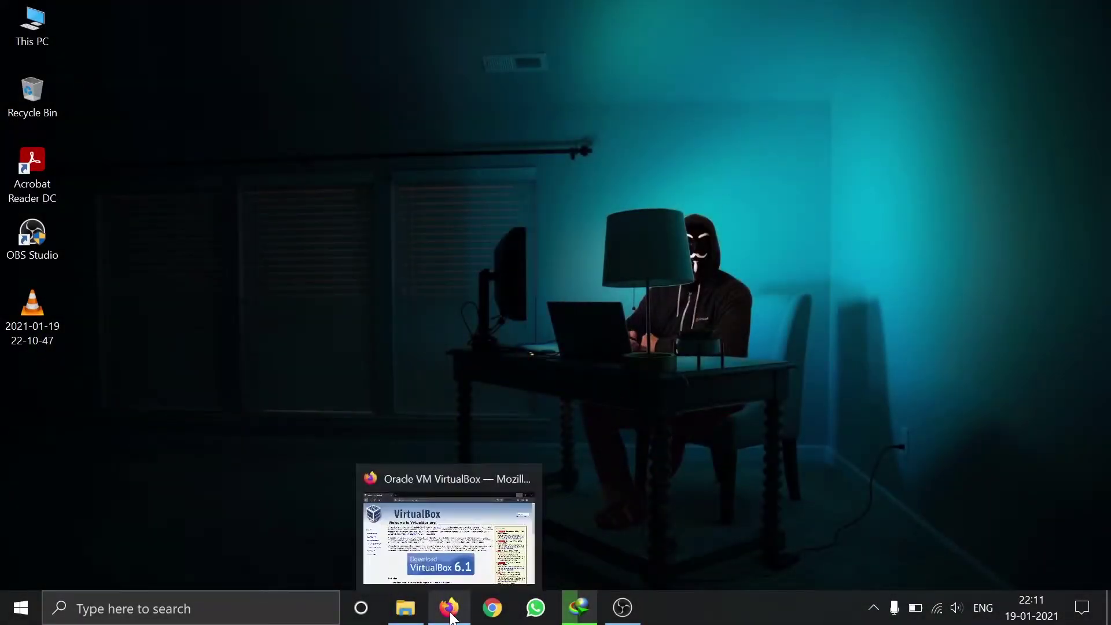
# - Restore Firefox on the VirtualBox.org home page and go to the VirtualBox 6.1 downloads page
pyautogui.click(458, 471)
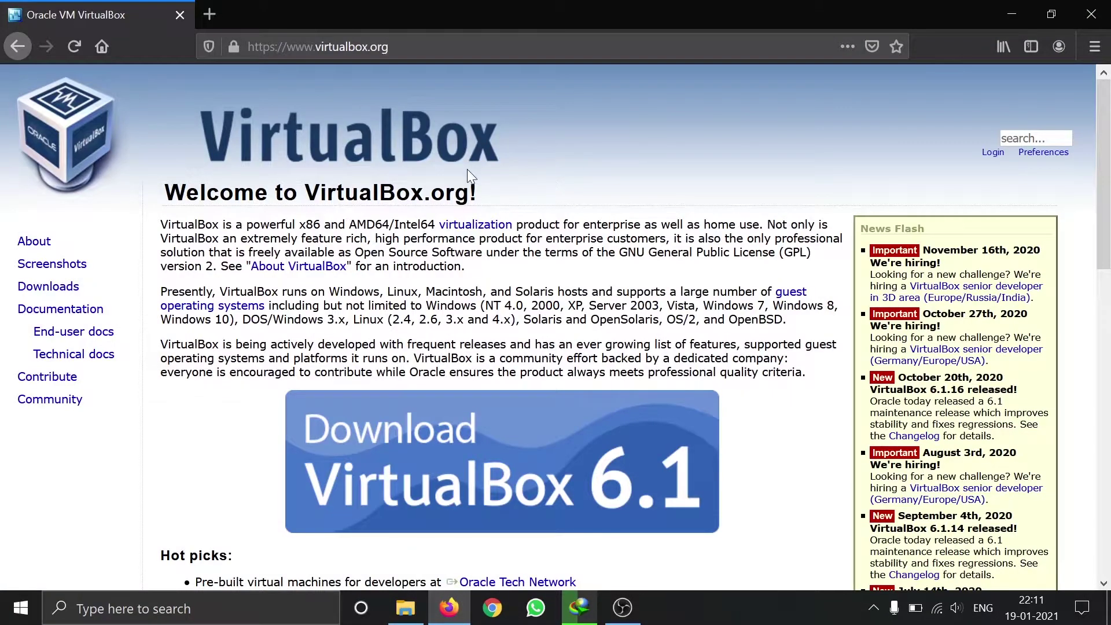
pyautogui.moveTo(472, 193)
pyautogui.mouseDown()
pyautogui.moveTo(300, 193)
pyautogui.moveTo(472, 193)
pyautogui.mouseUp()
pyautogui.moveTo(514, 224); pyautogui.dragTo(438, 224)
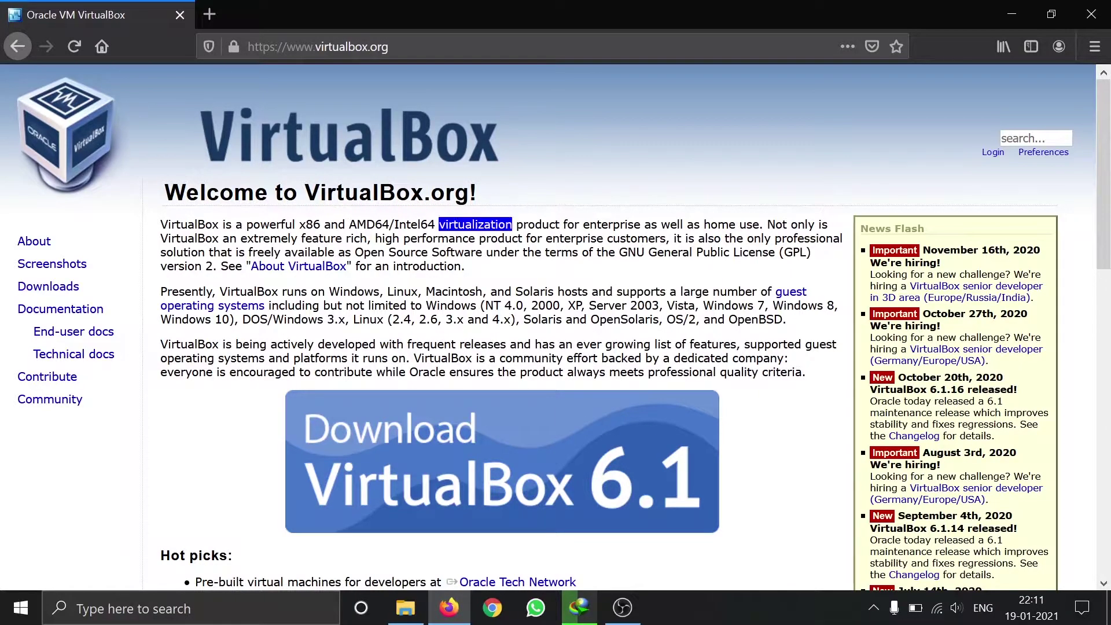
pyautogui.click(301, 165)
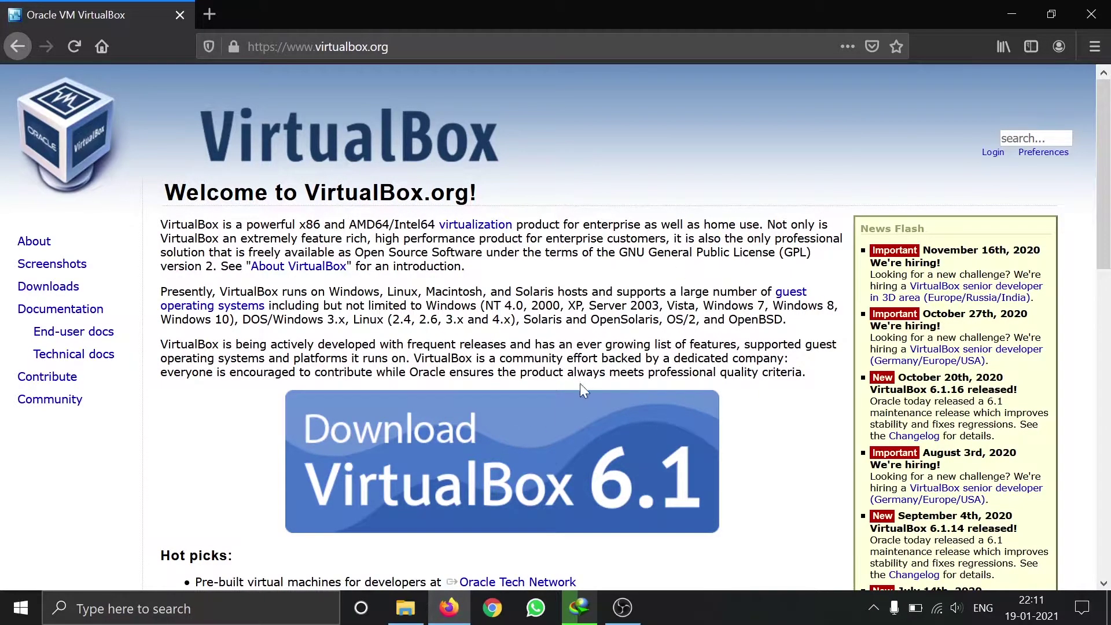
pyautogui.click(520, 484)
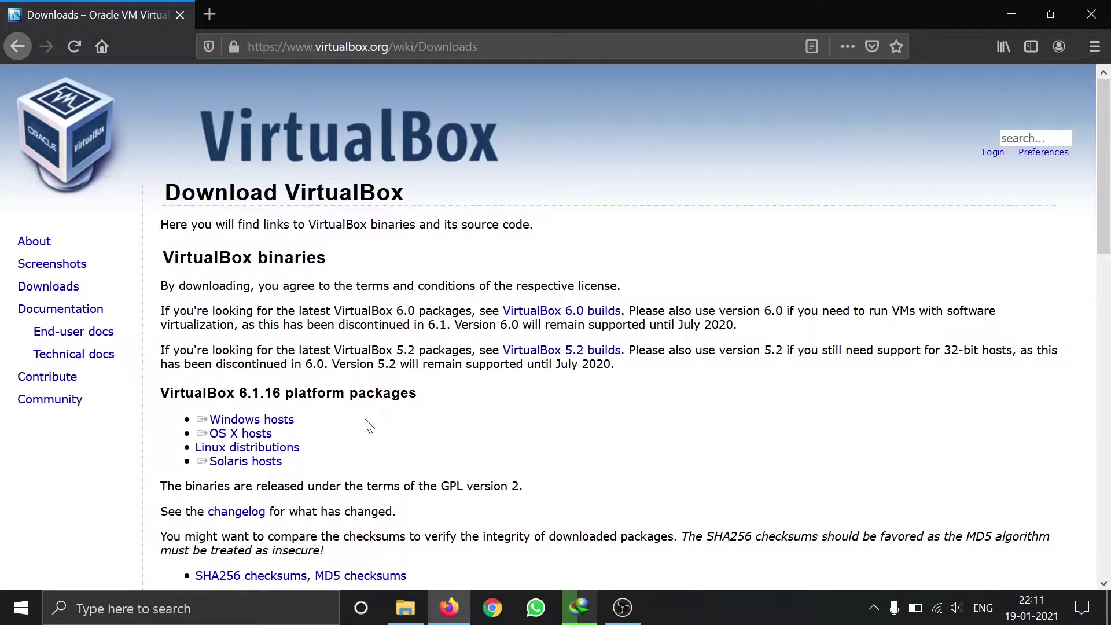
# - Highlight the OS X, Linux, Solaris and Windows hosts package lines on the downloads page
pyautogui.moveTo(290, 433); pyautogui.dragTo(218, 440)
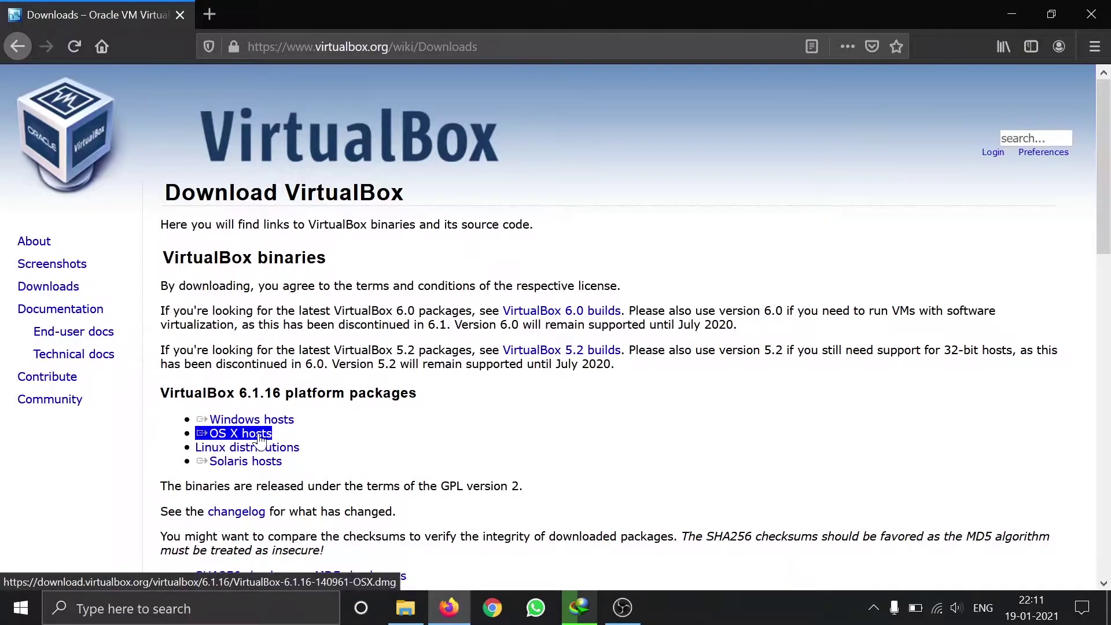
pyautogui.tripleClick(217, 448)
pyautogui.tripleClick(235, 461)
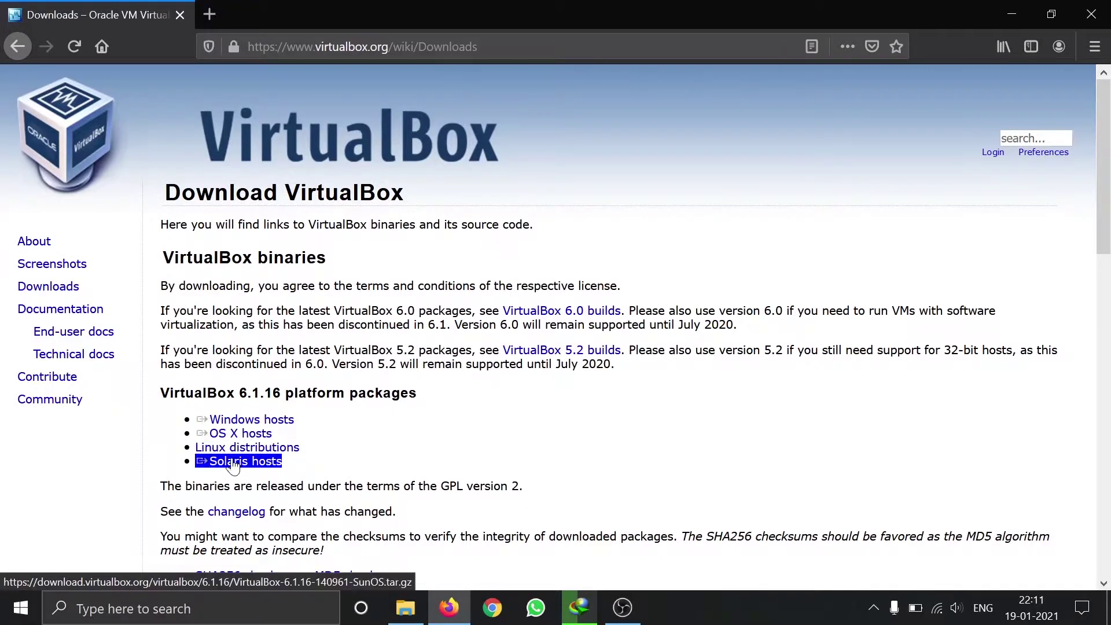
pyautogui.tripleClick(280, 448)
pyautogui.tripleClick(274, 420)
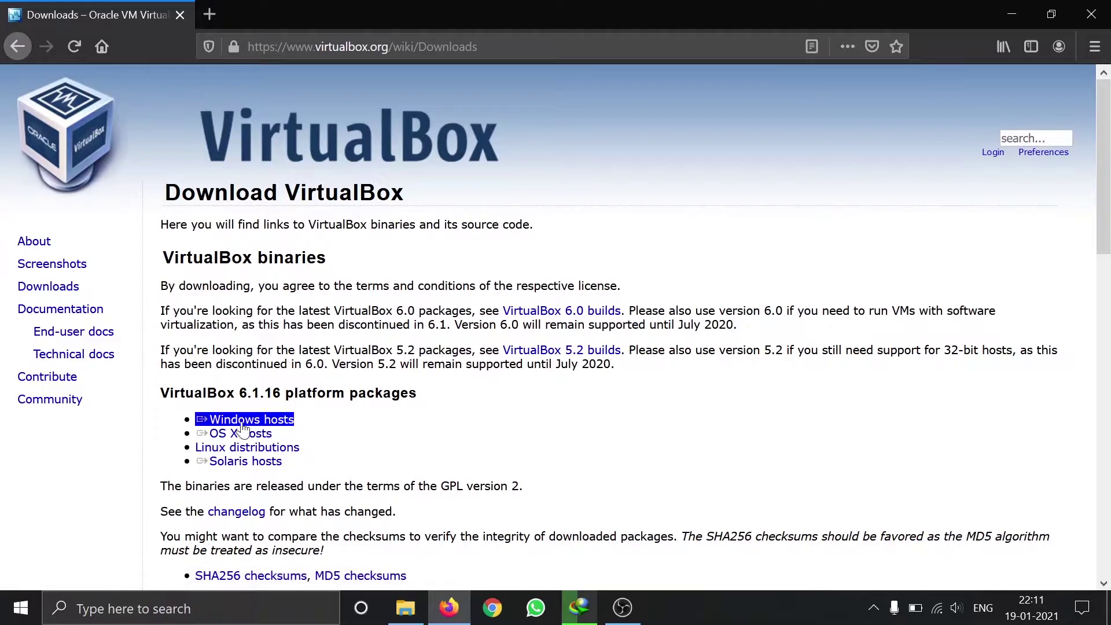
# - Save the Windows-hosts 6.1.16 installer, cancel the duplicate, and check the Downloads folder
pyautogui.click(275, 421)
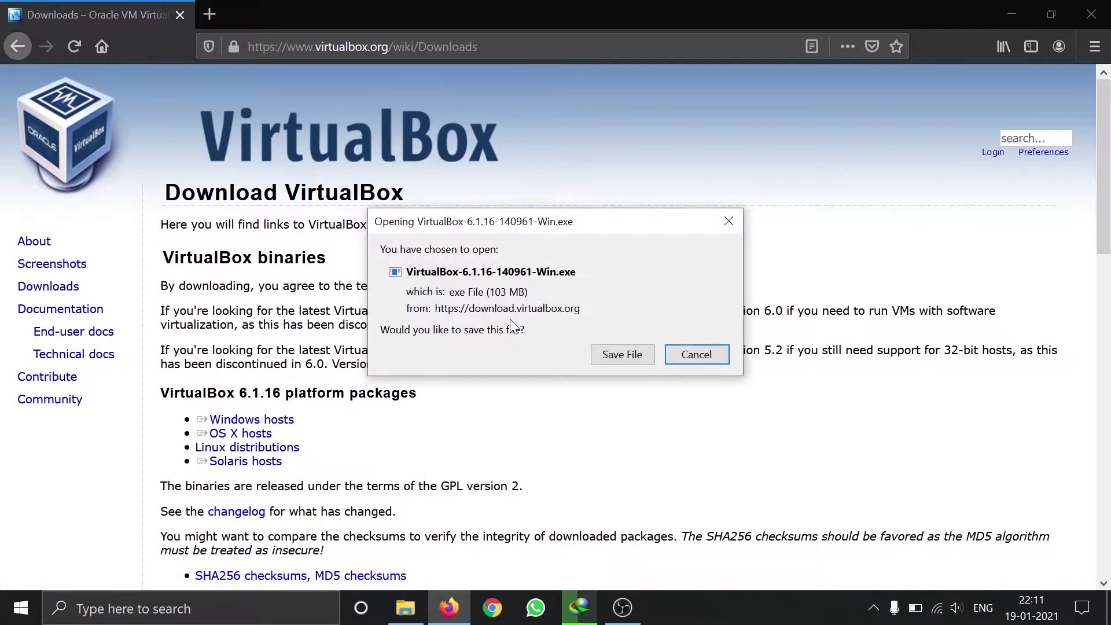
pyautogui.click(622, 357)
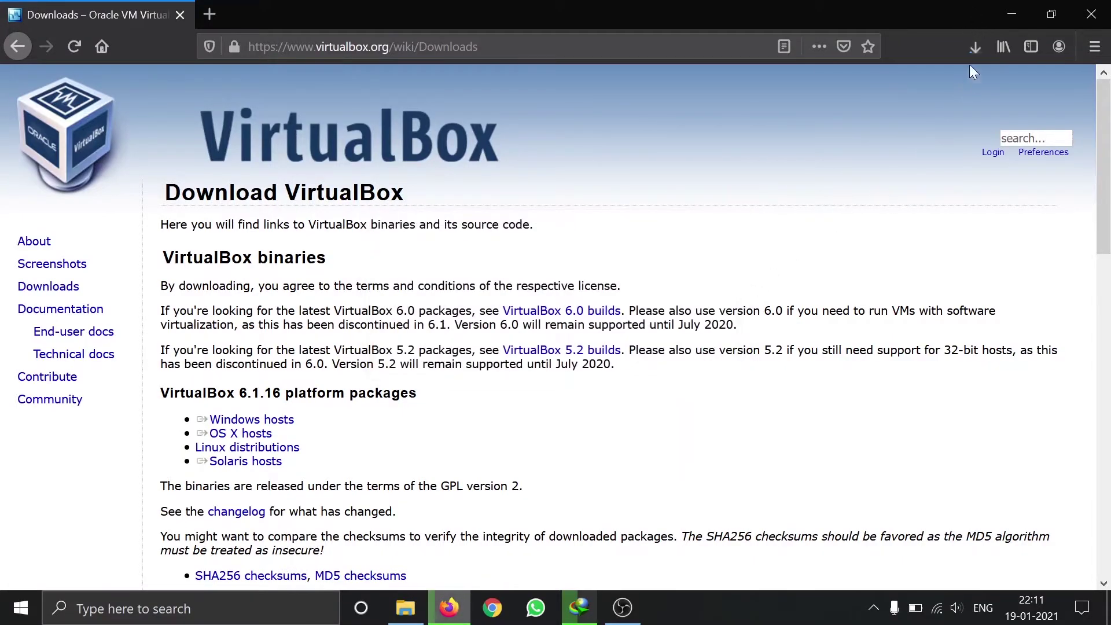
pyautogui.click(976, 48)
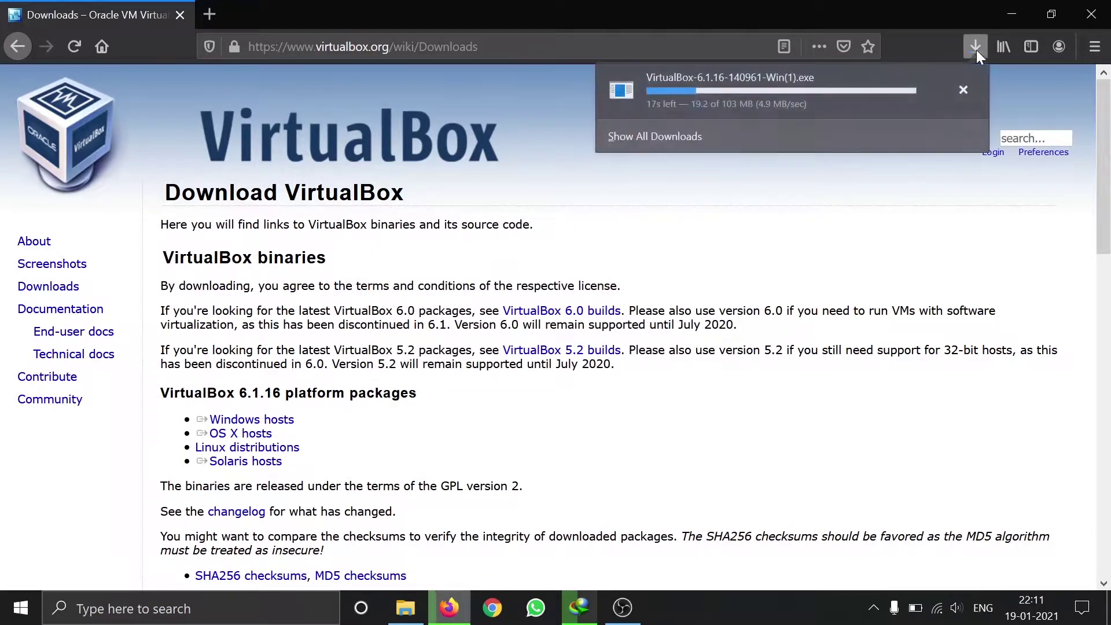
pyautogui.click(960, 91)
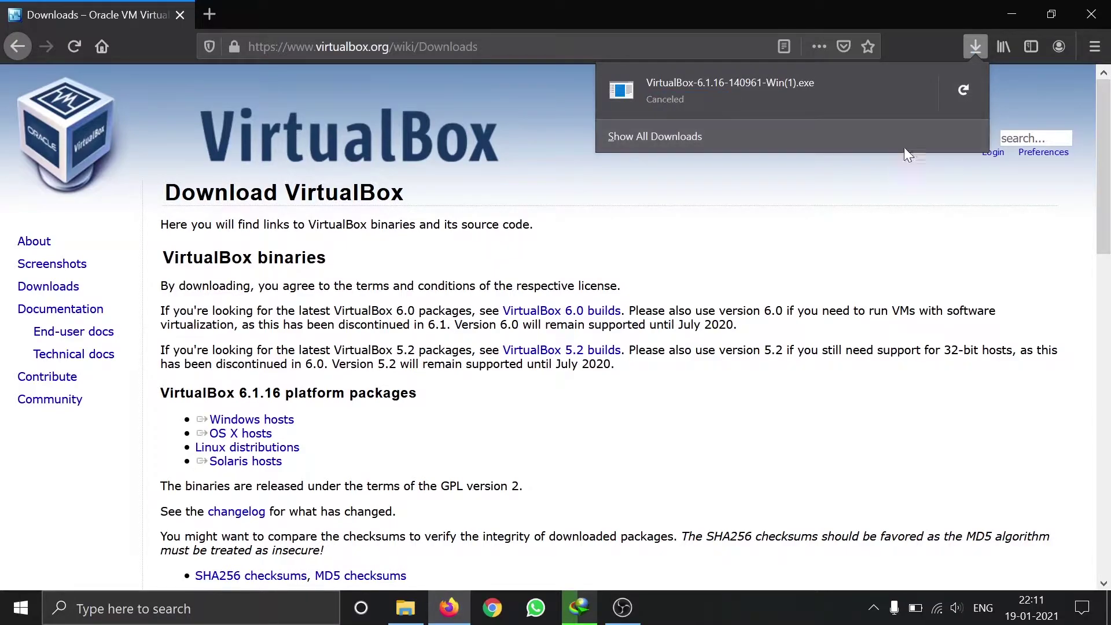
pyautogui.click(412, 604)
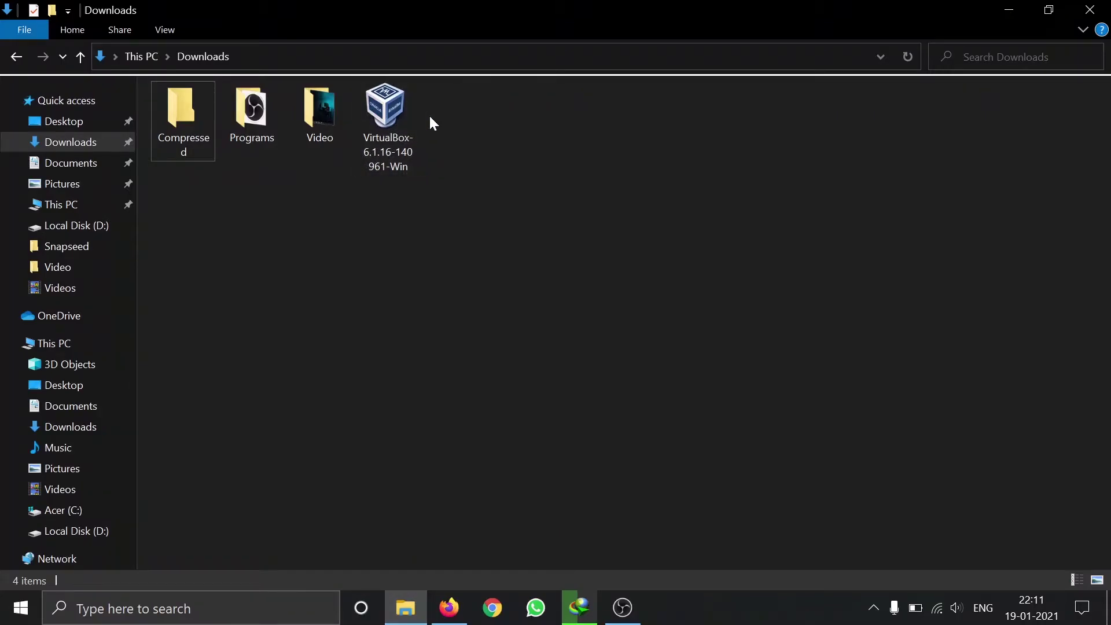
# - Return to the VirtualBox downloads page and highlight the Extension Pack entry
pyautogui.click(452, 603)
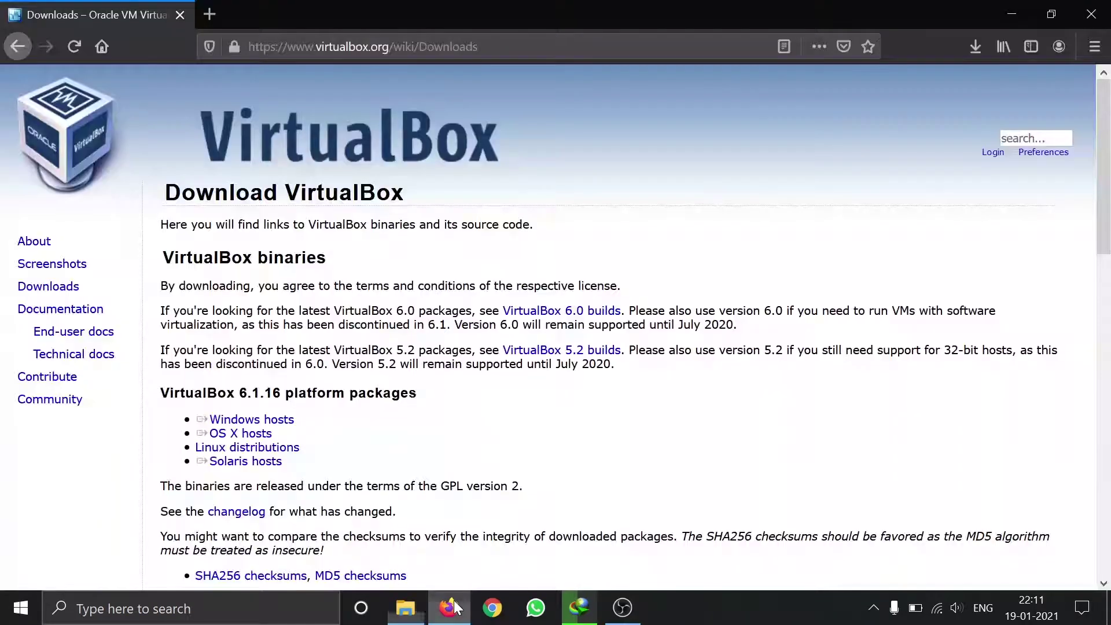
pyautogui.scroll(-1, 408, 412)
pyautogui.scroll(-4, 408, 413)
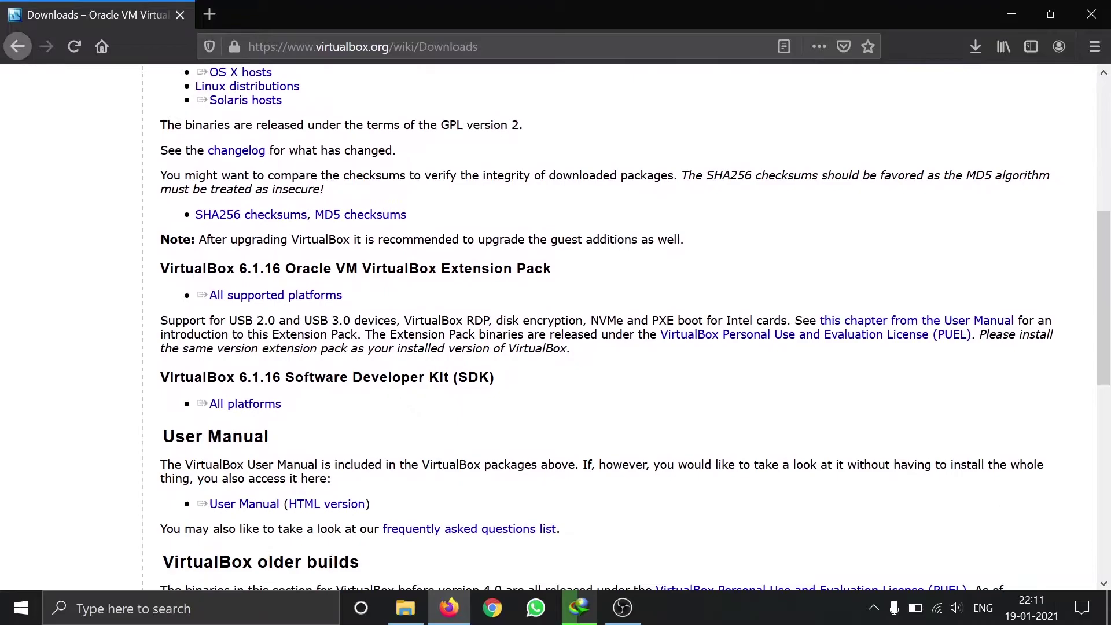
pyautogui.click(261, 300)
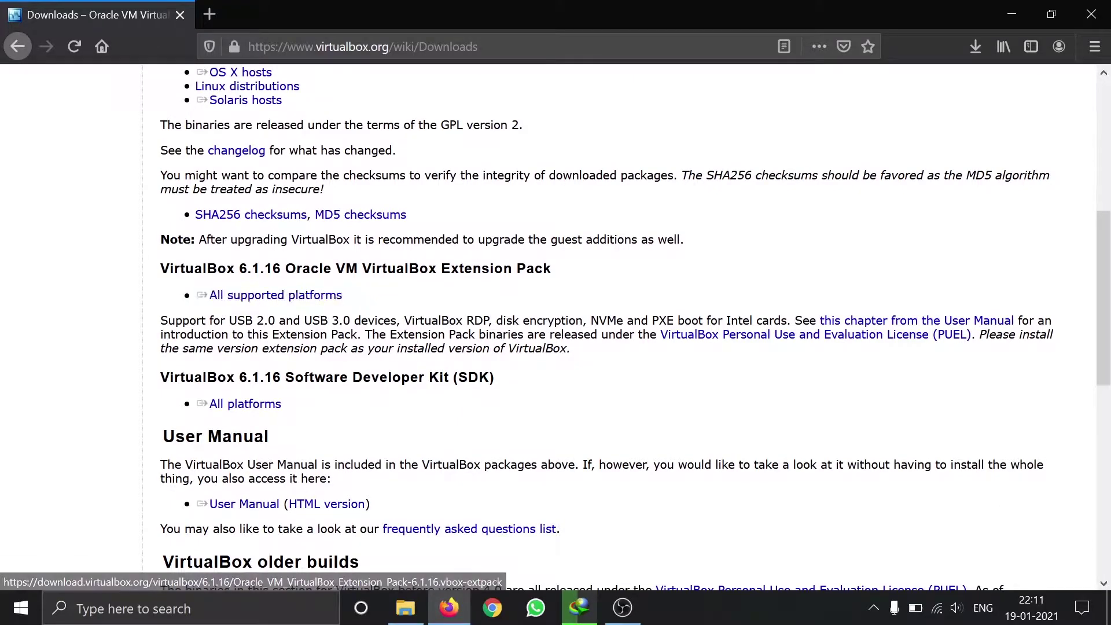
pyautogui.moveTo(441, 269); pyautogui.dragTo(564, 277)
pyautogui.click(534, 283)
# - Save the 6.1.16 Extension Pack for all platforms and open its folder from the Downloads list
pyautogui.click(300, 298)
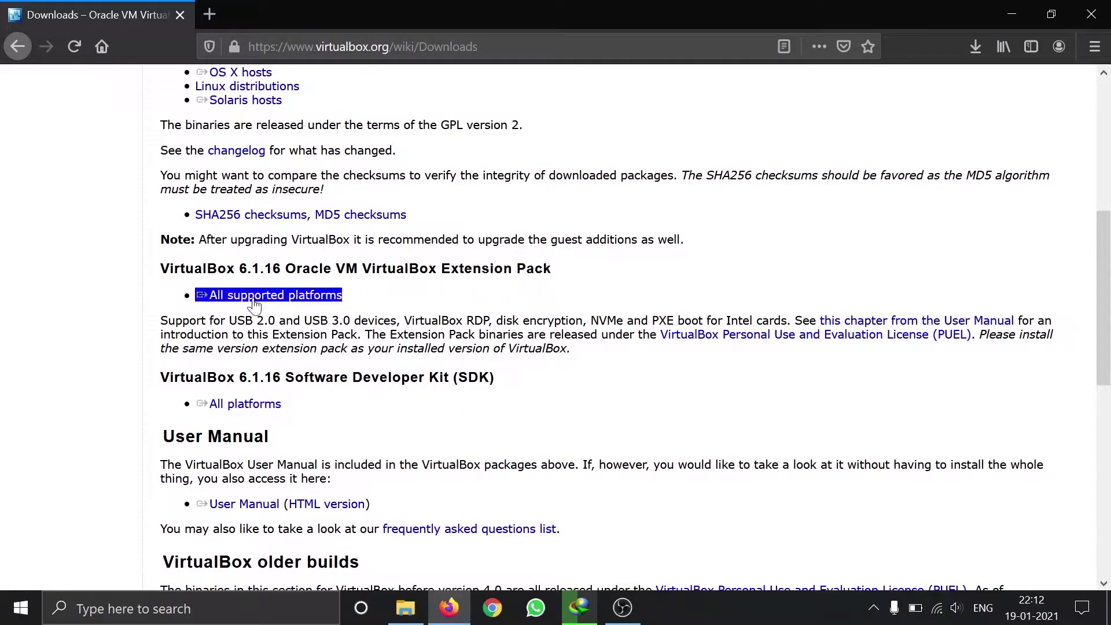
pyautogui.click(438, 344)
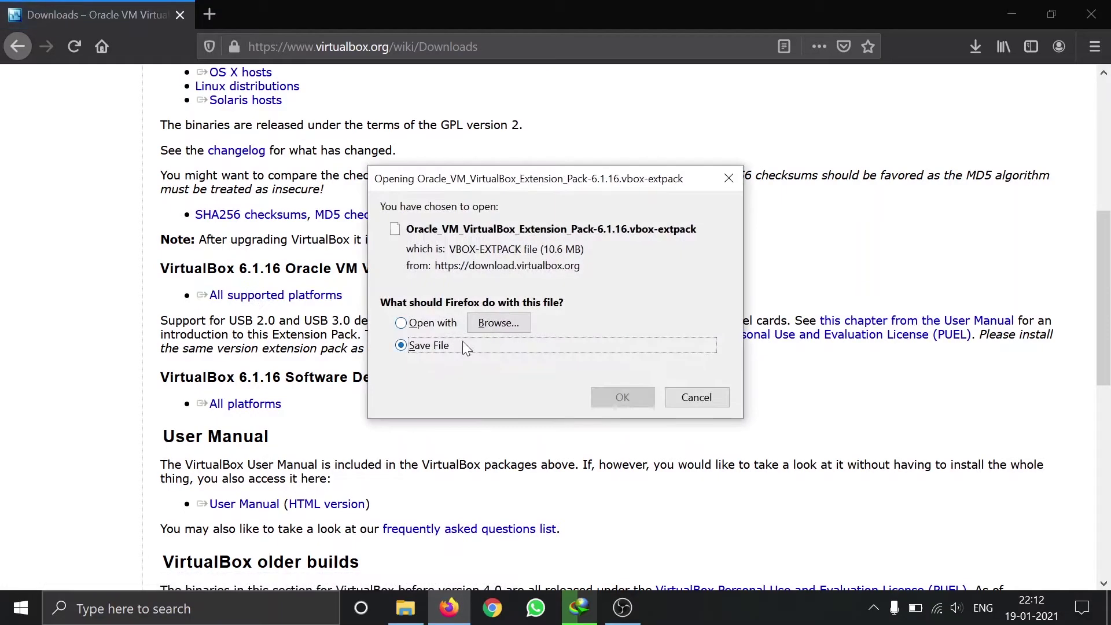
pyautogui.click(612, 399)
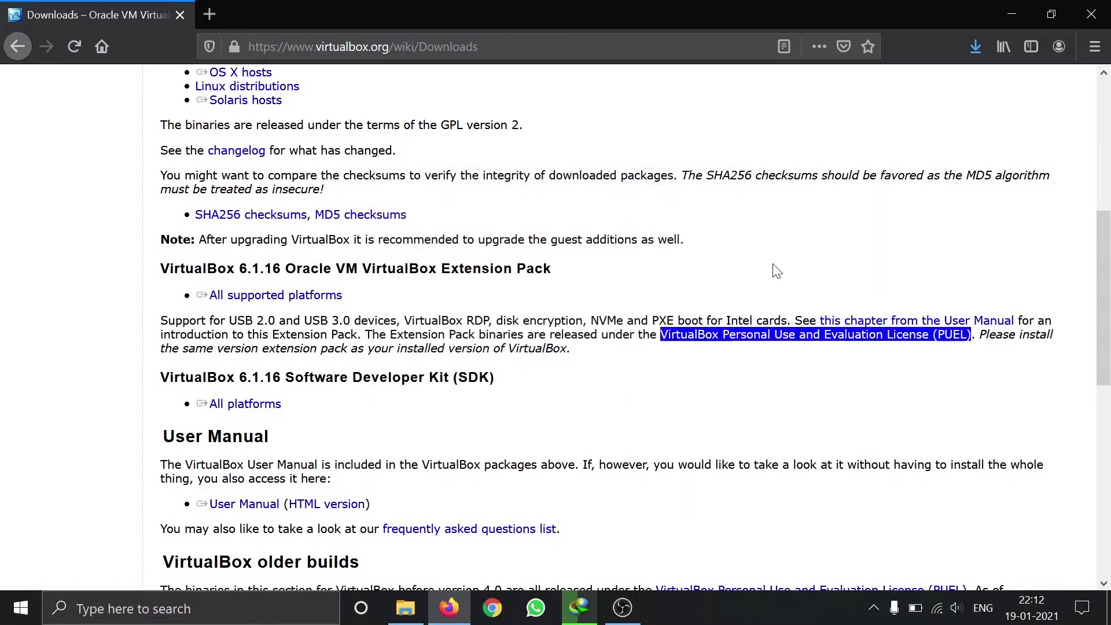
pyautogui.click(976, 48)
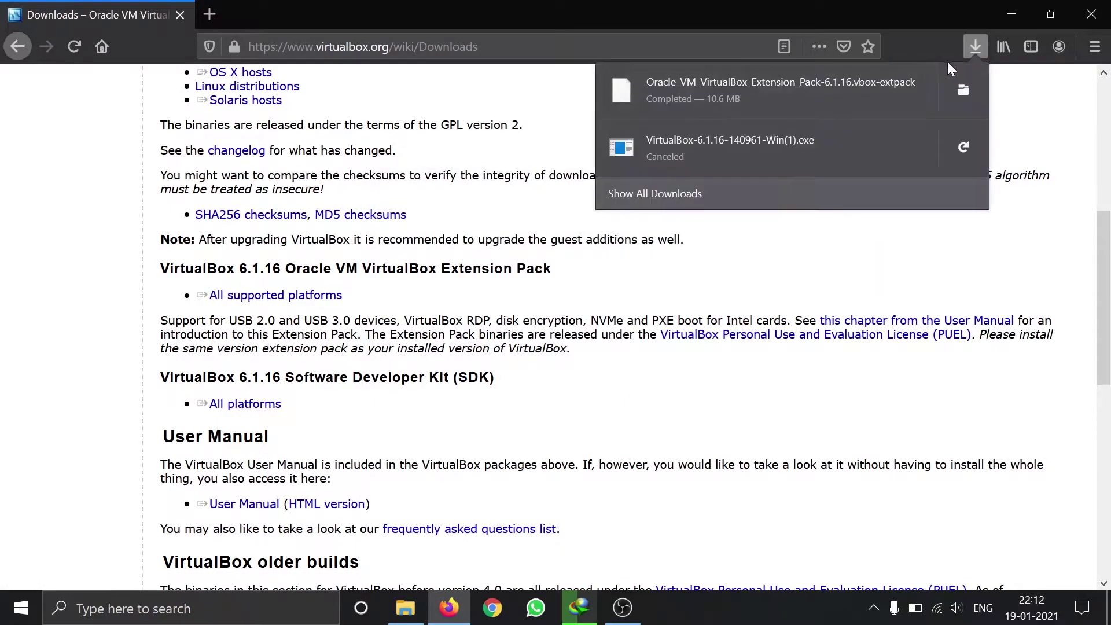
pyautogui.click(405, 607)
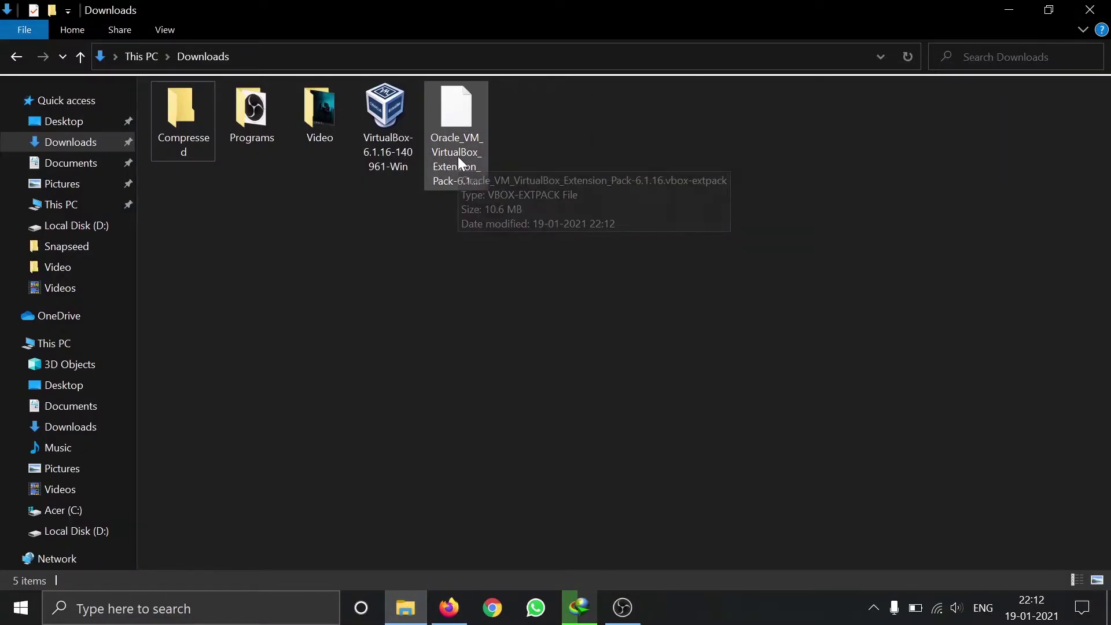
# - Install VirtualBox 6.1.16 with default features, accept the network warning, and don't launch it afterwards
pyautogui.doubleClick(379, 151)
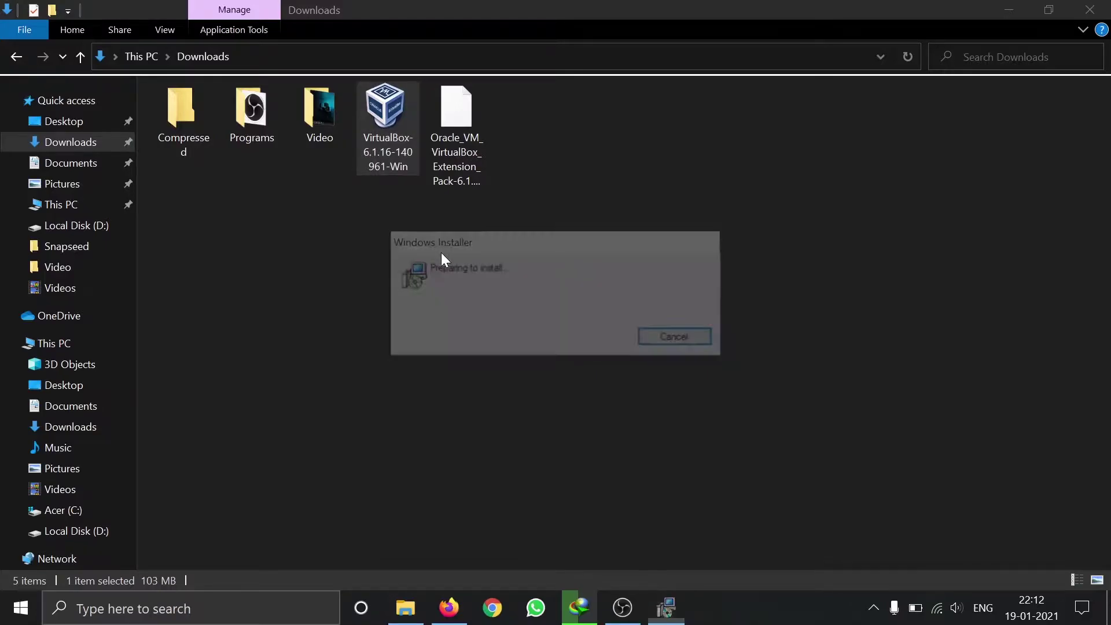
pyautogui.click(635, 440)
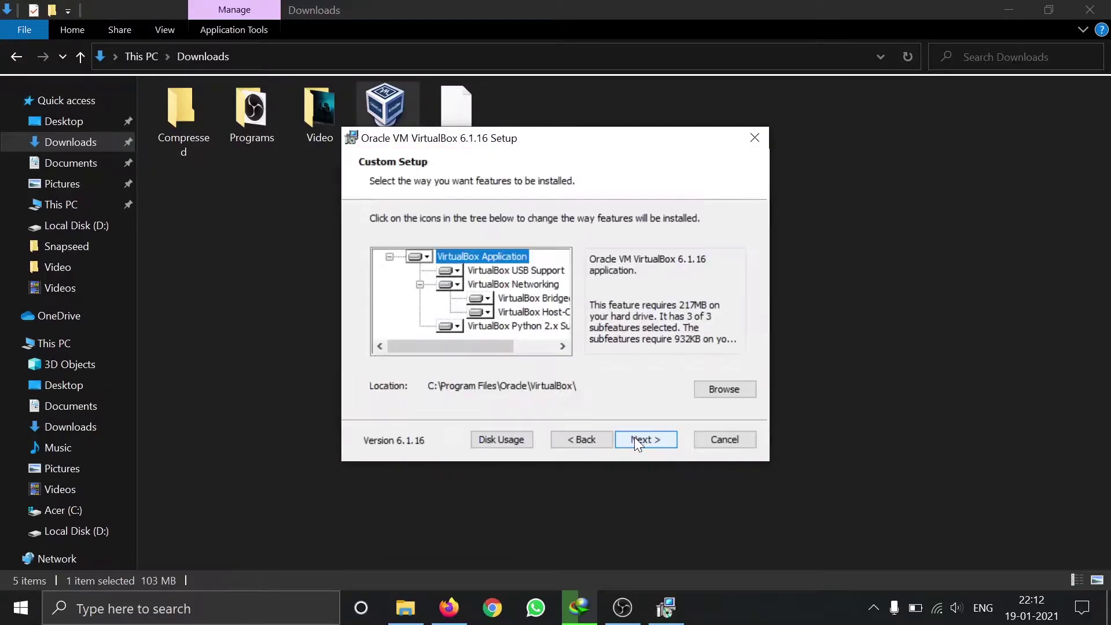
pyautogui.click(635, 440)
pyautogui.click(638, 441)
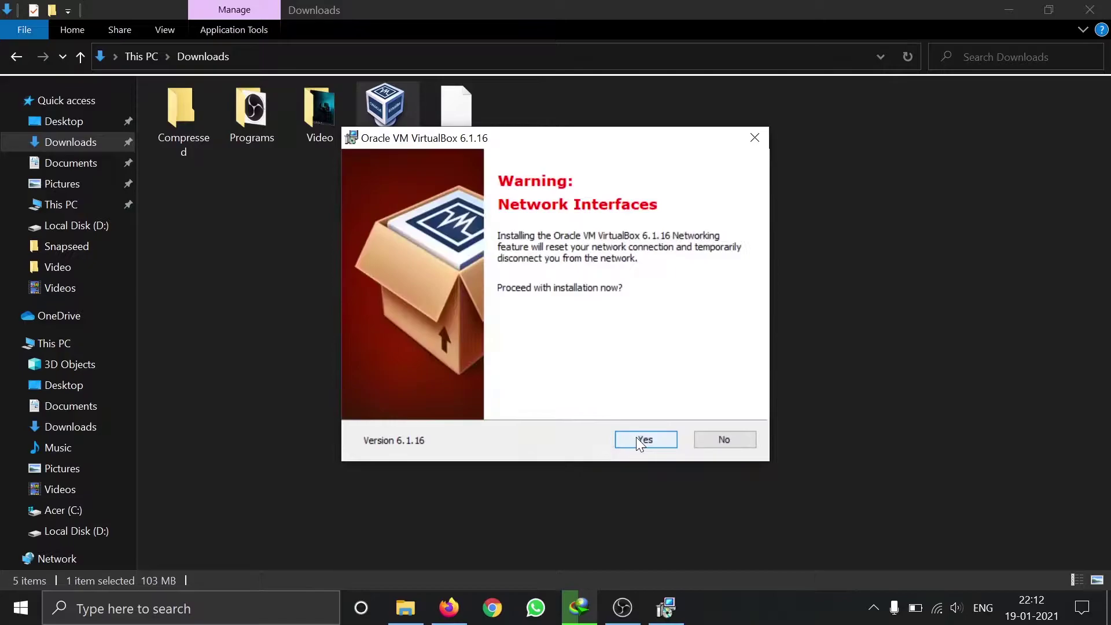
pyautogui.click(639, 441)
pyautogui.click(640, 440)
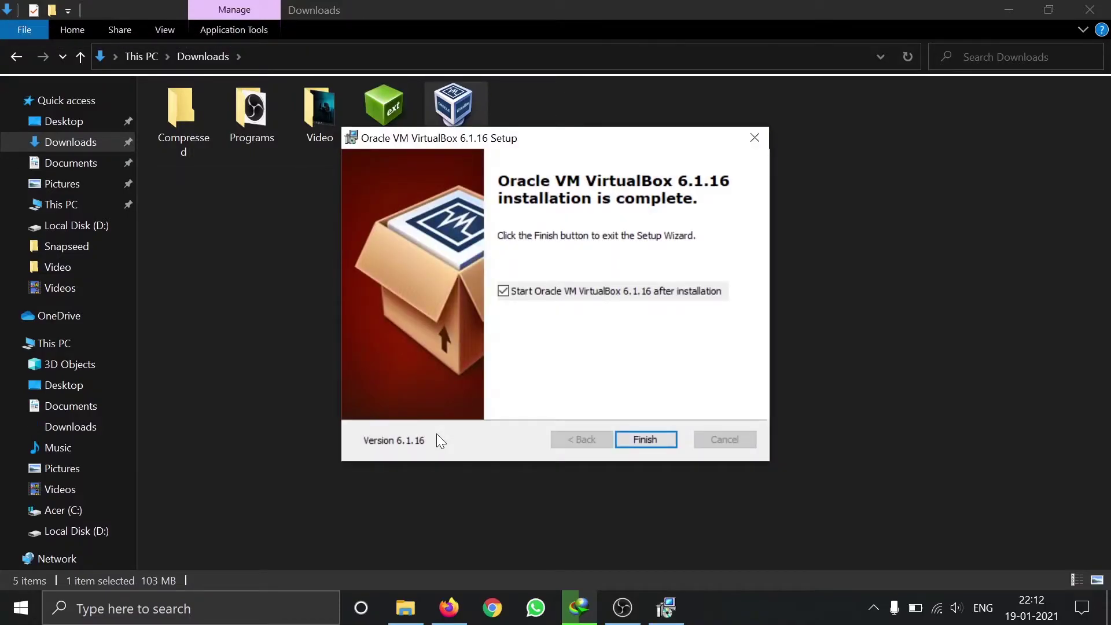
pyautogui.click(503, 292)
pyautogui.click(643, 438)
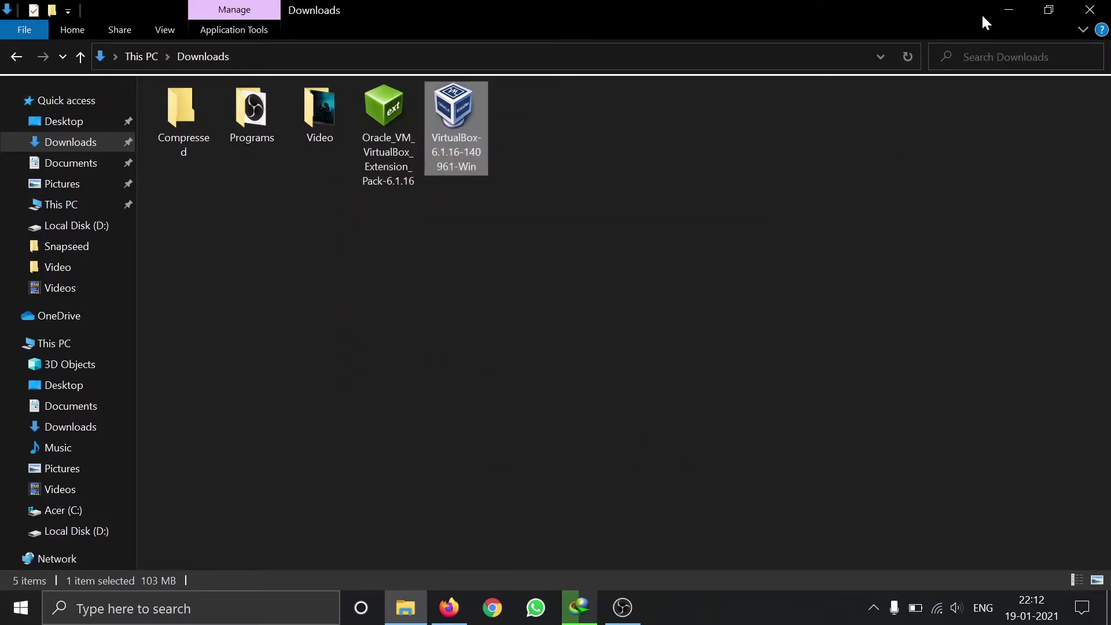
# - Minimize windows, refresh the desktop, and start VirtualBox from its new desktop shortcut
pyautogui.click(1008, 10)
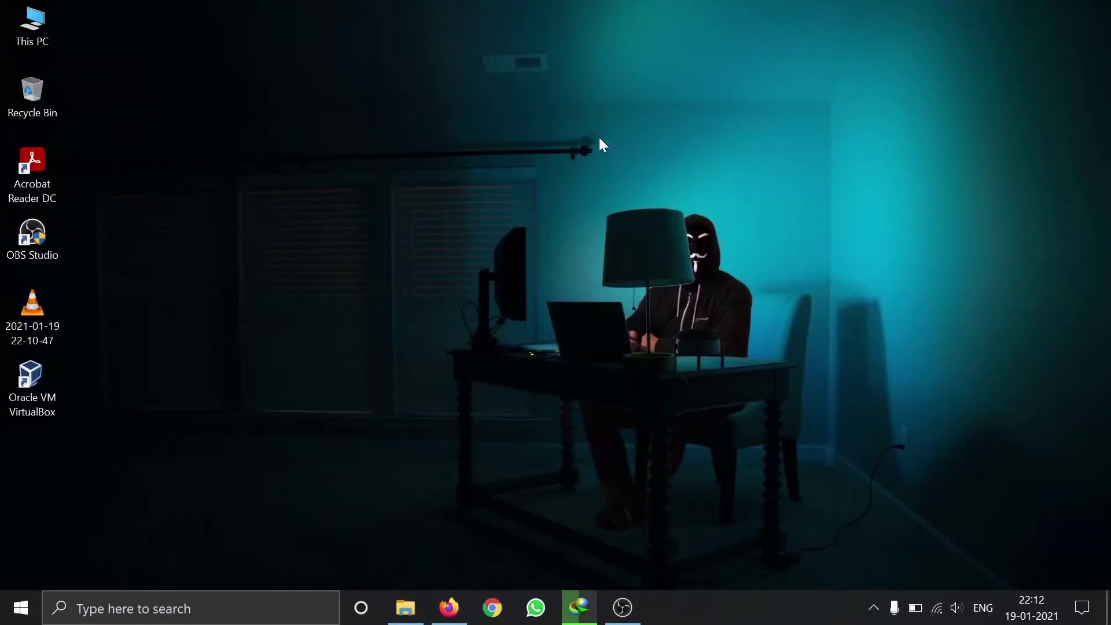
pyautogui.rightClick(599, 137)
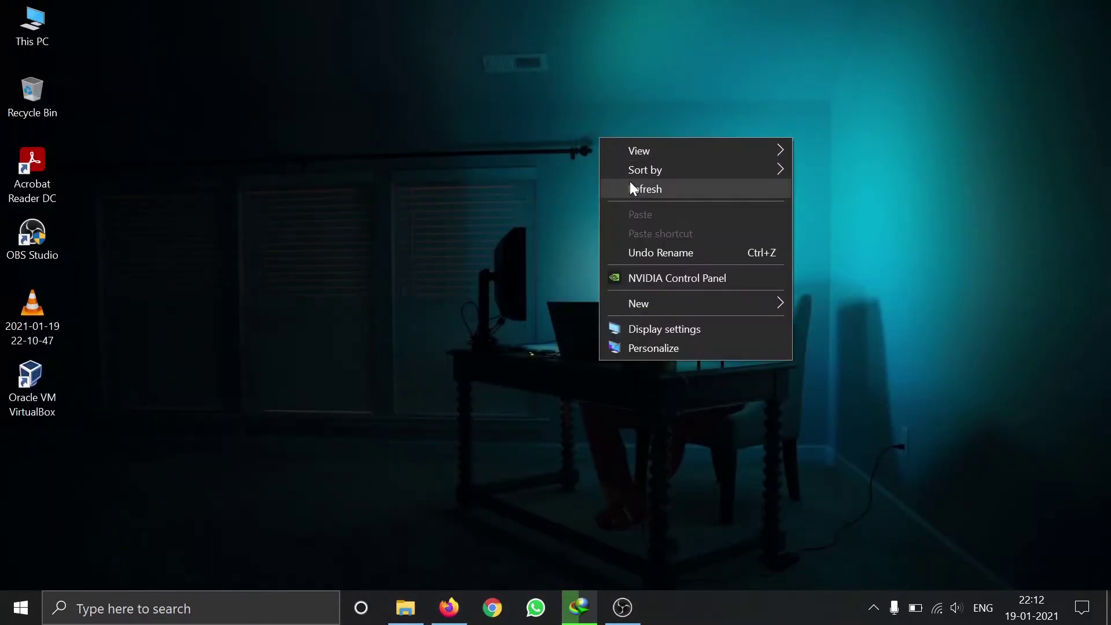
pyautogui.click(633, 189)
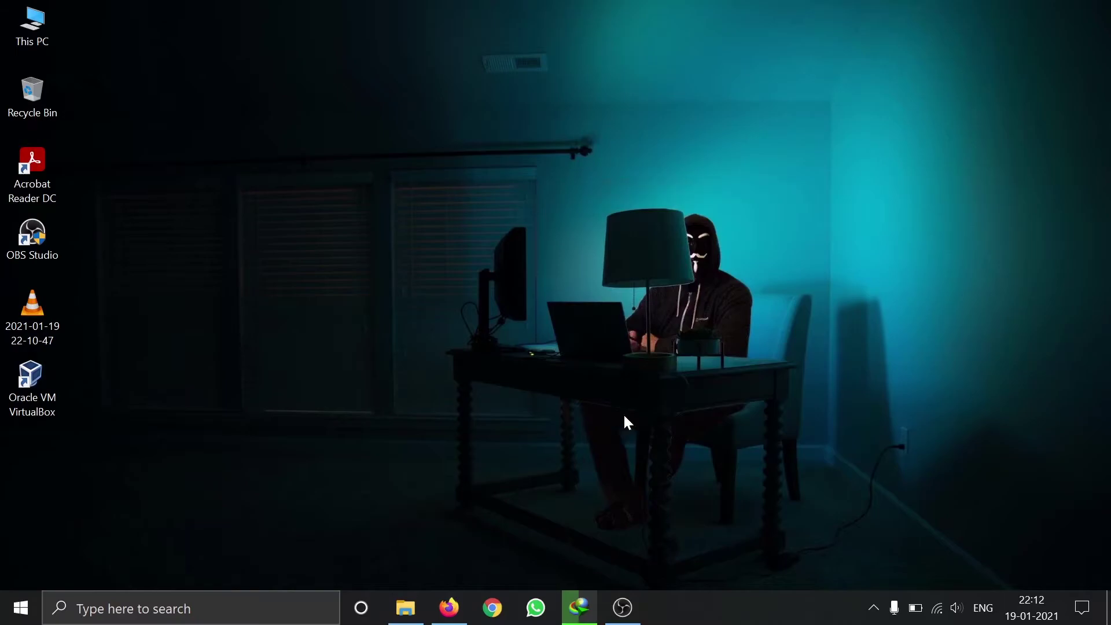
pyautogui.doubleClick(53, 388)
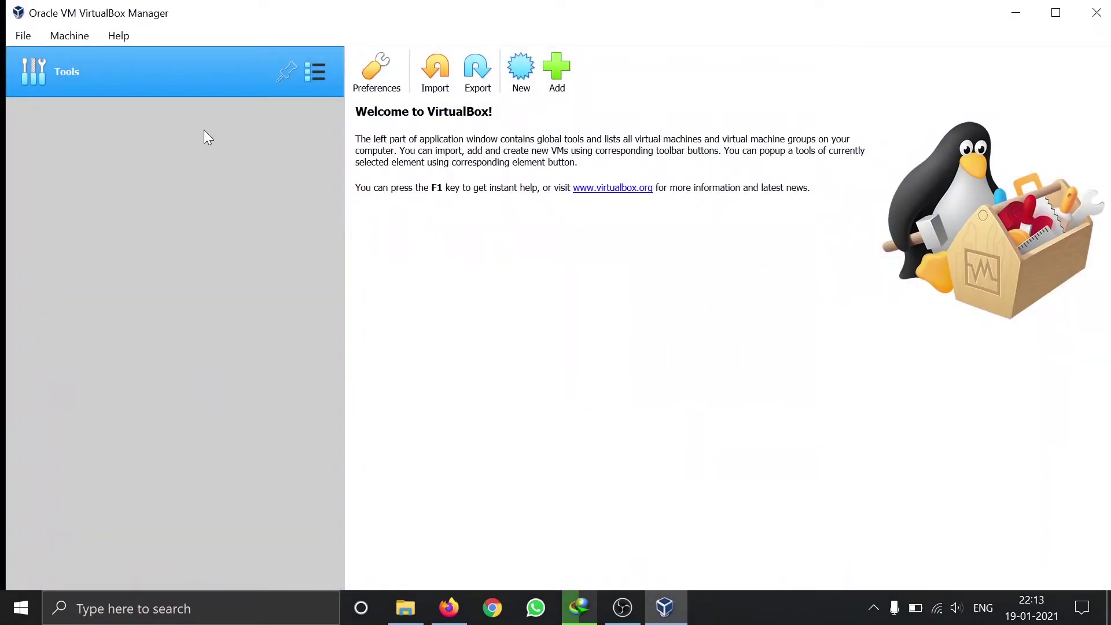
# - Open Preferences > Extensions and start adding a package, showing the Extension Pack in Downloads
pyautogui.click(371, 72)
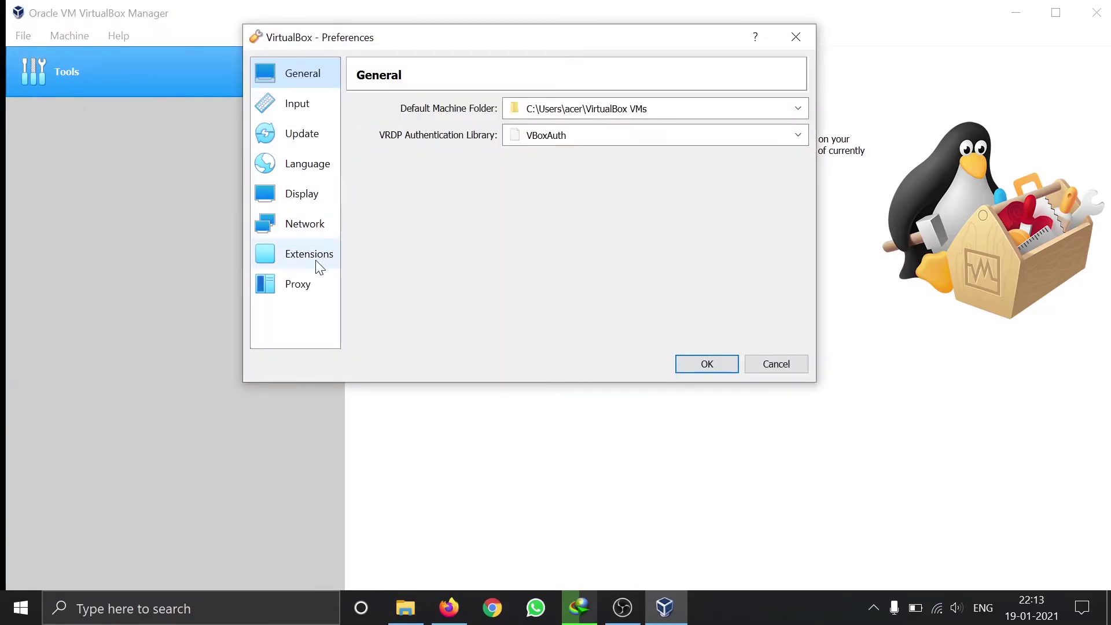
pyautogui.click(318, 261)
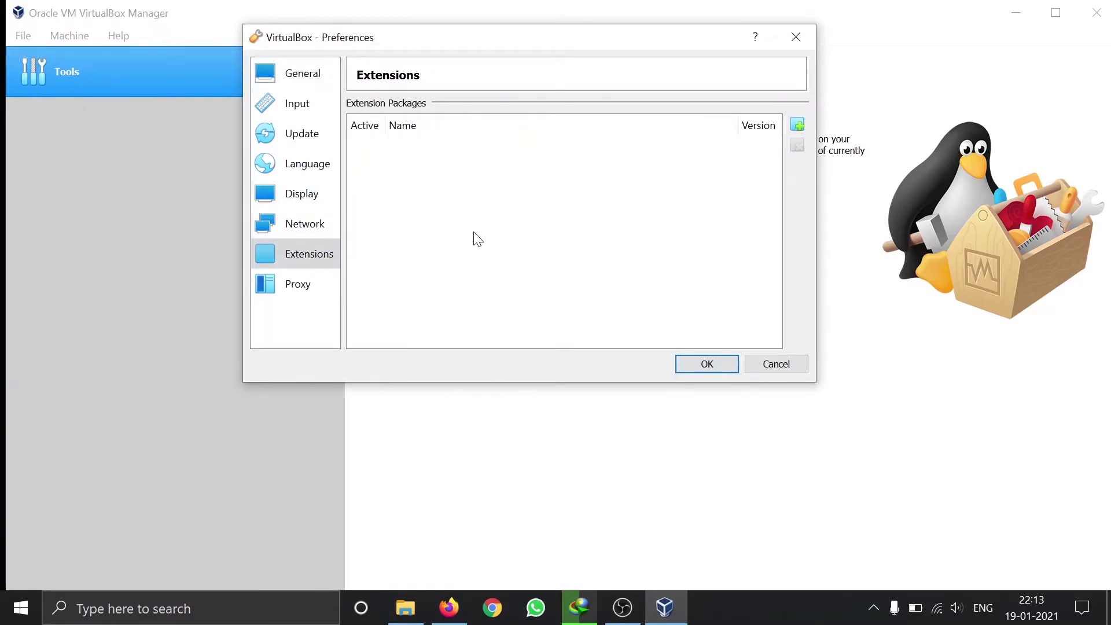
pyautogui.click(798, 125)
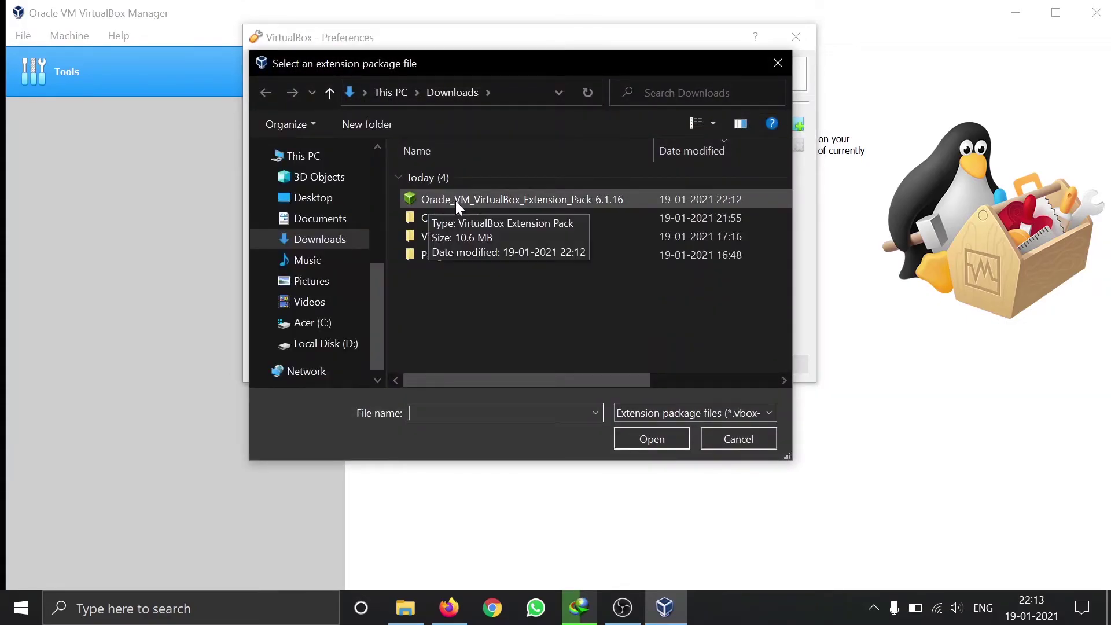
# - Install the 6.1.16 Extension Pack file, accept its license, and close Preferences with OK
pyautogui.click(561, 200)
pyautogui.click(639, 440)
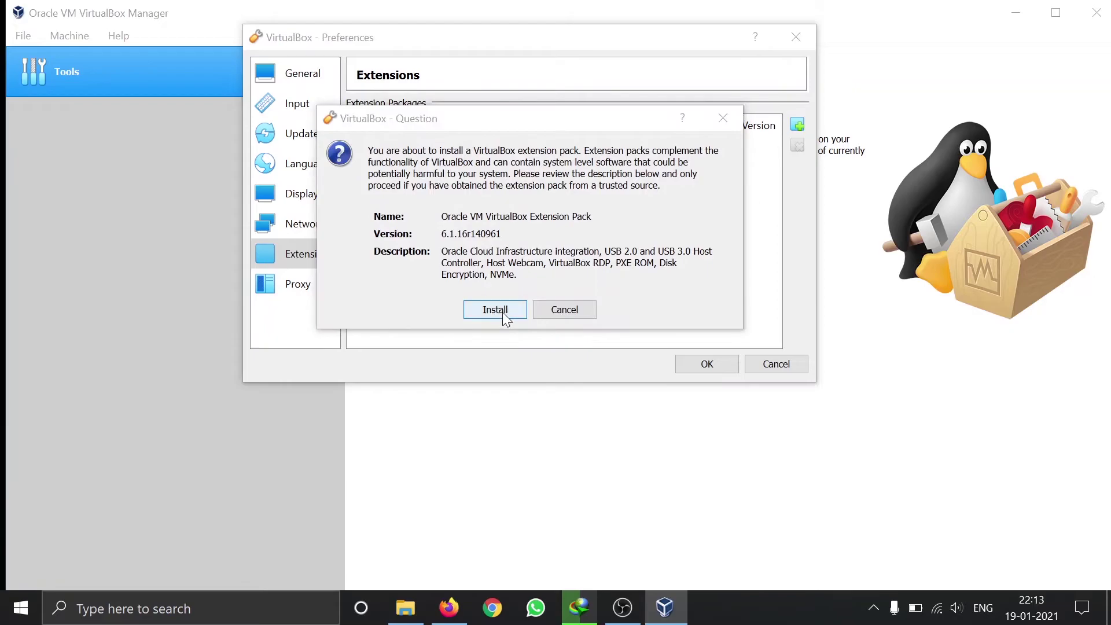
pyautogui.click(503, 312)
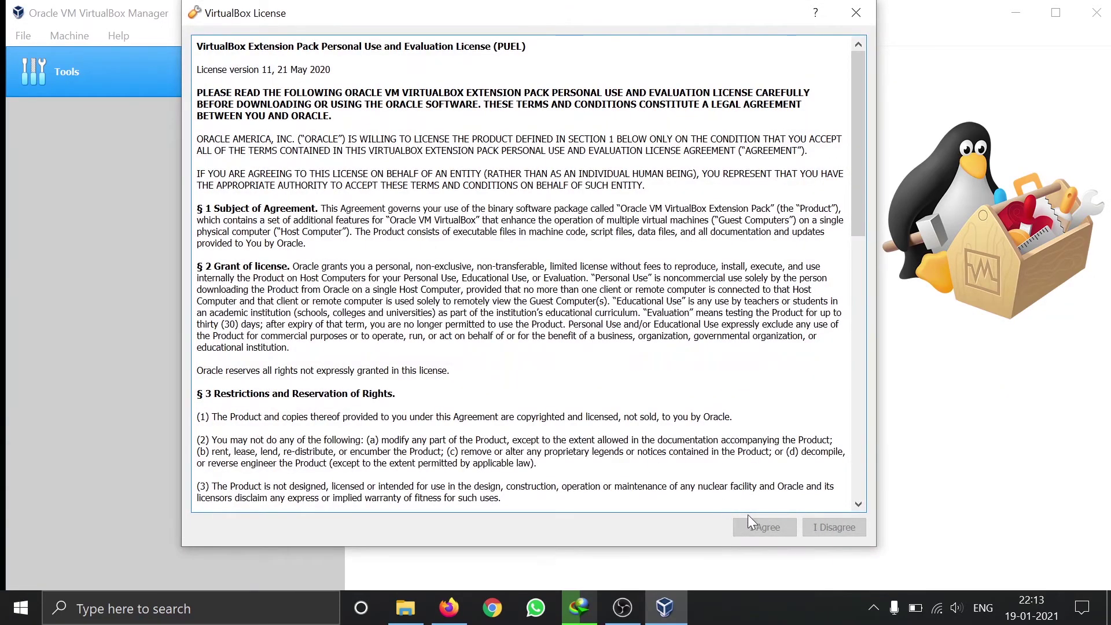
pyautogui.scroll(-15, 647, 375)
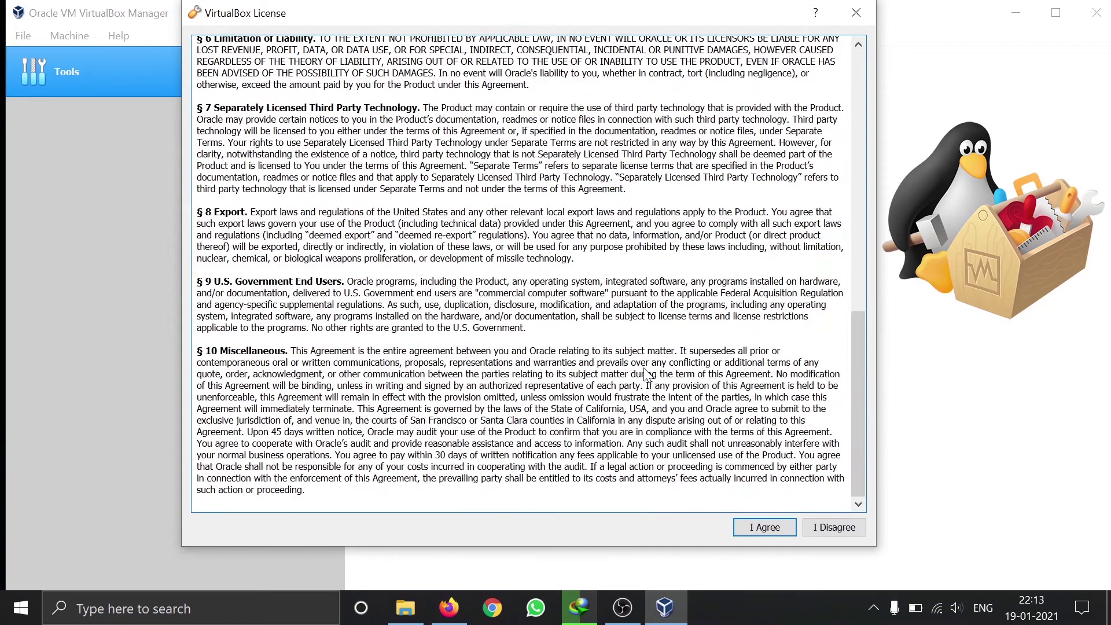
pyautogui.click(753, 527)
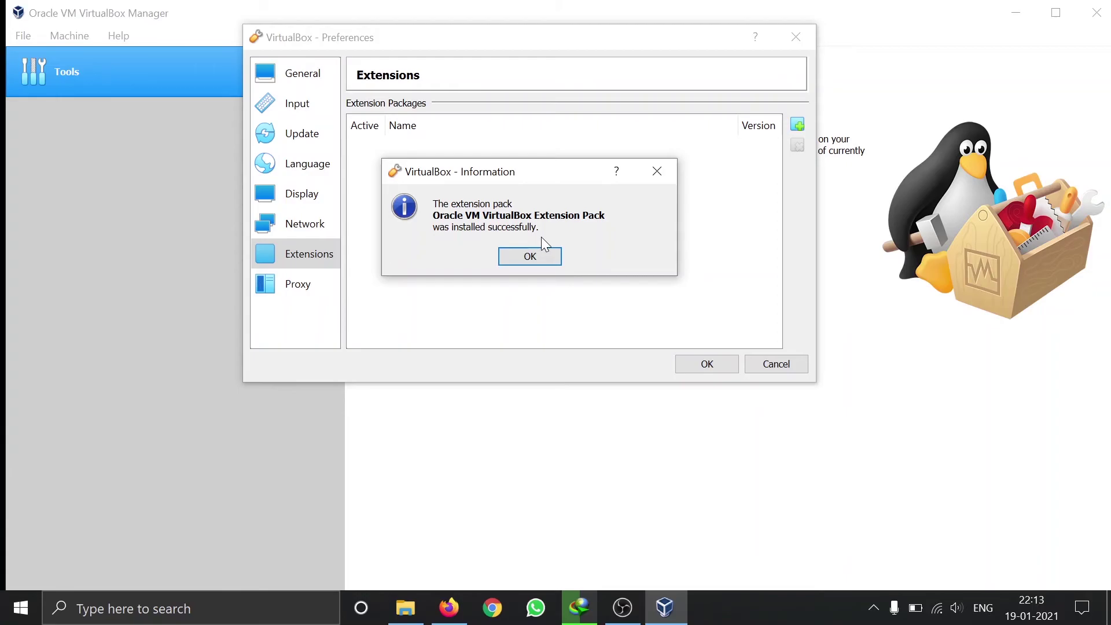
pyautogui.click(538, 257)
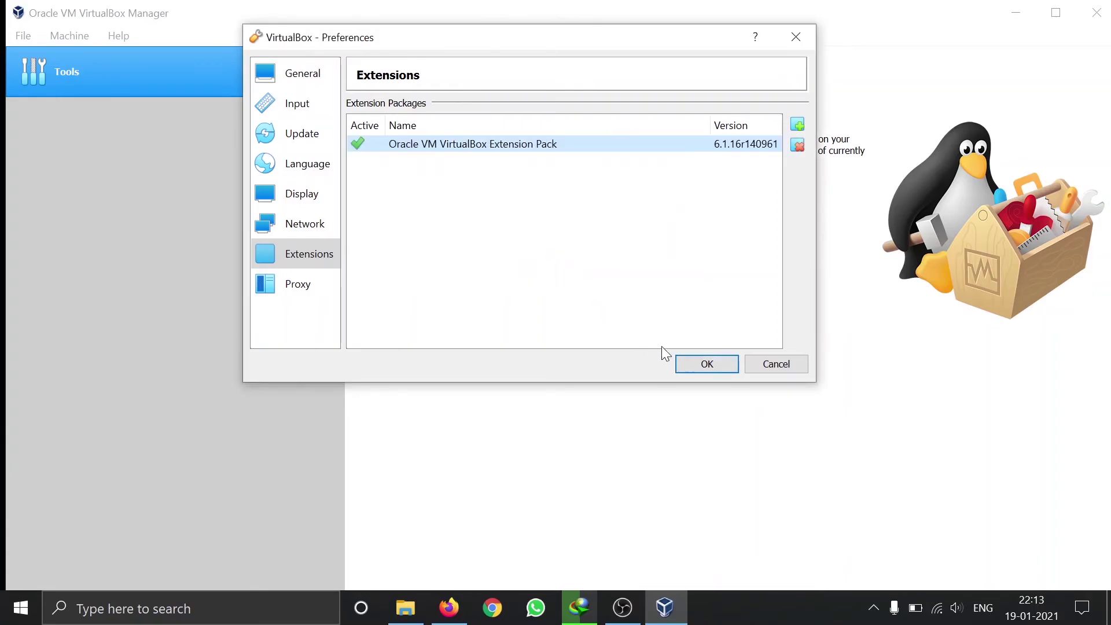
pyautogui.click(703, 365)
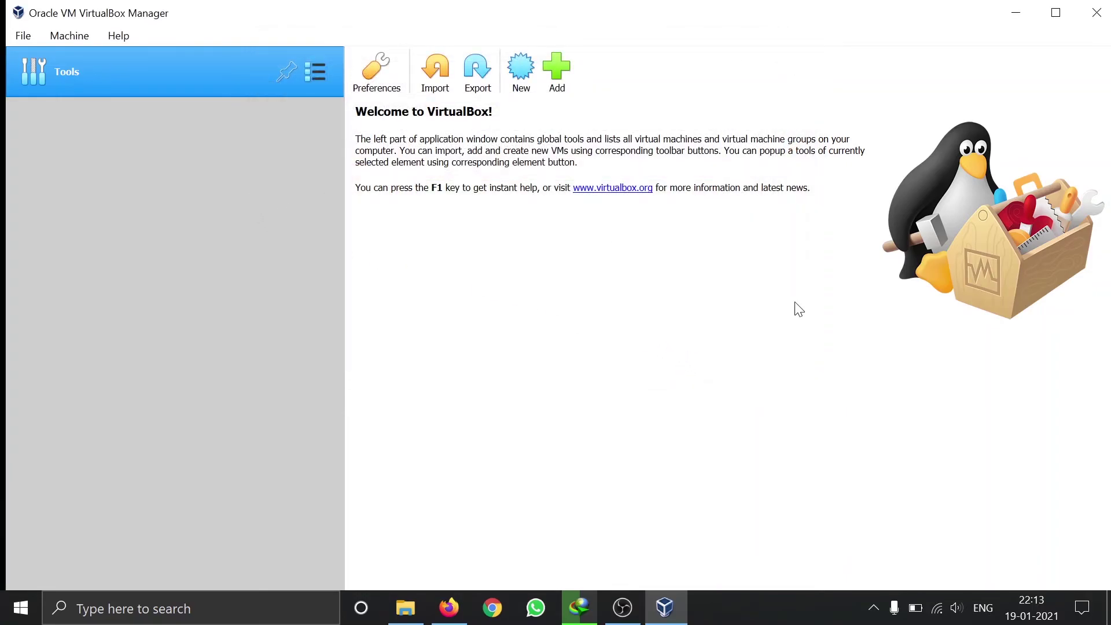